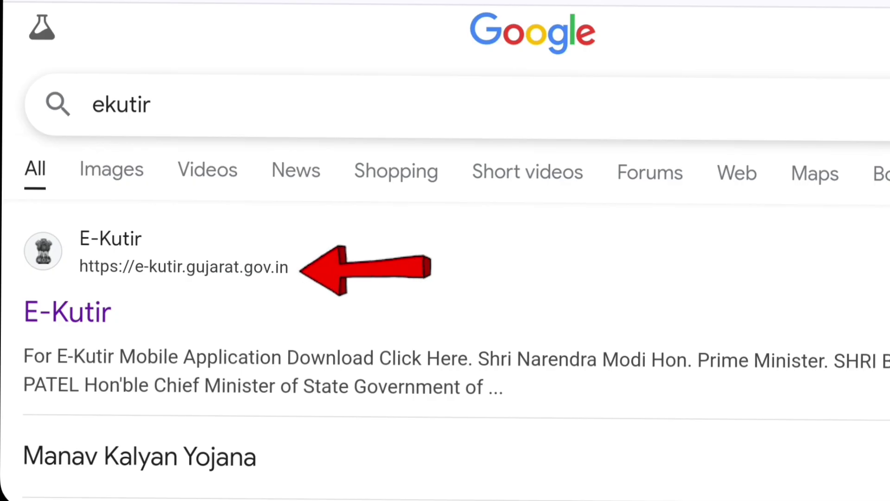
Open the E-Kutir website from the search results and switch its language to Gujarati
{"action": "left_click_drag", "start_coordinate": [582, 297], "coordinate": [603, 197]}
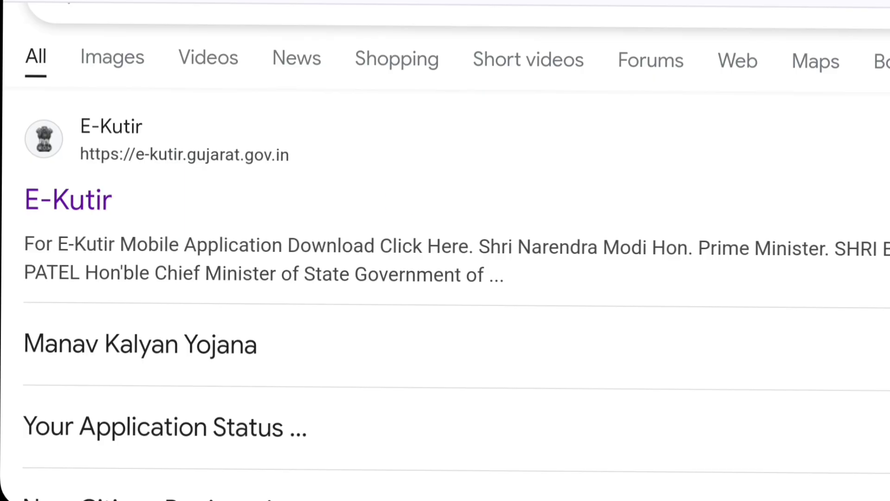
{"action": "left_click", "coordinate": [68, 199]}
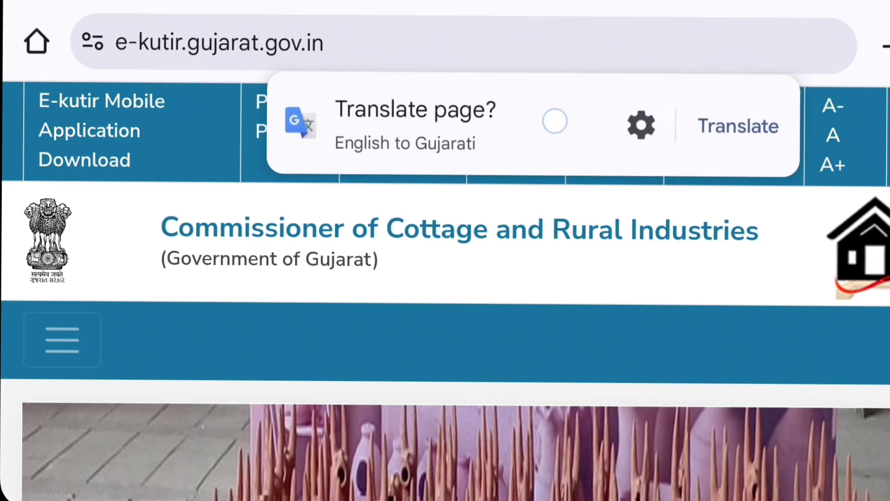
{"action": "left_click_drag", "start_coordinate": [554, 122], "coordinate": [742, 122]}
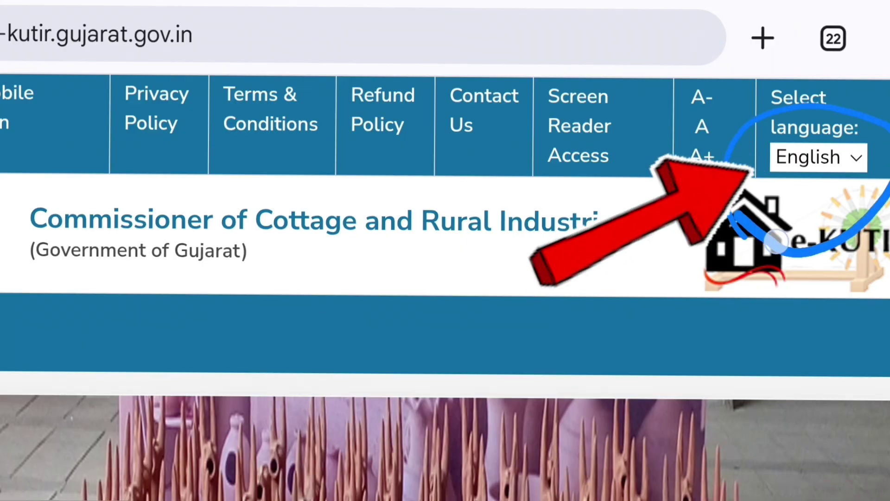
{"action": "left_click", "coordinate": [819, 157]}
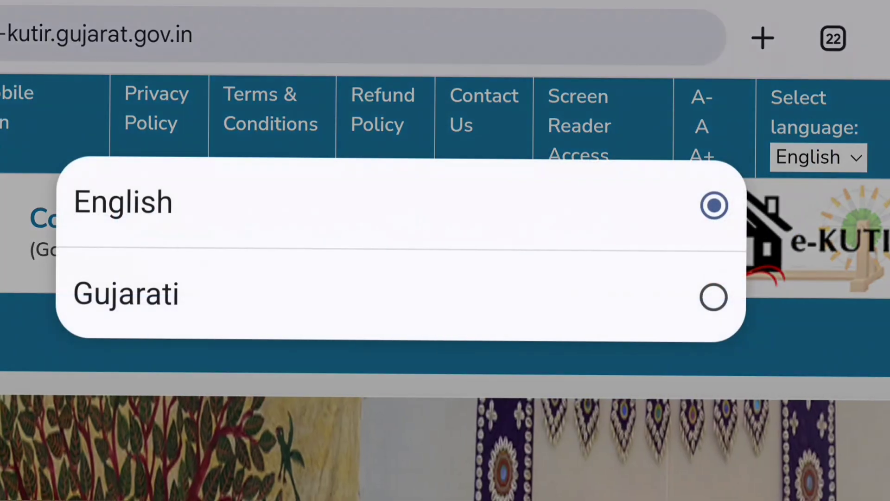
{"action": "left_click", "coordinate": [574, 304]}
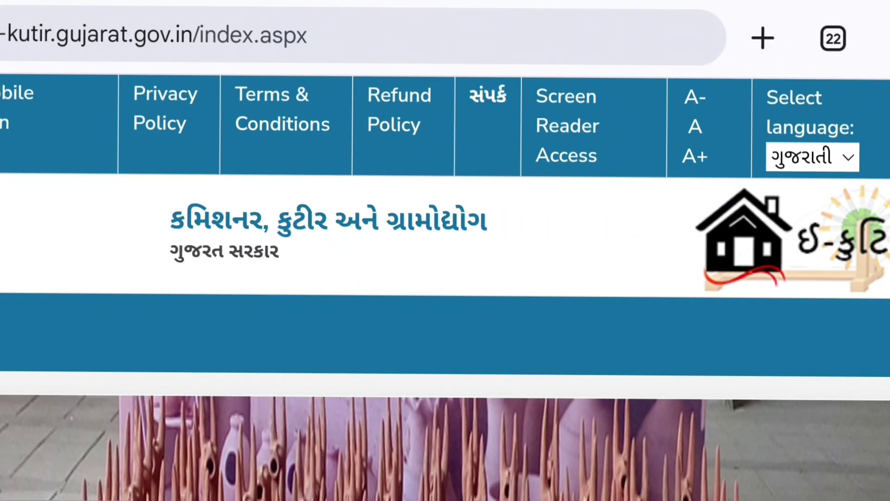
Open the new-user registration form from the citizen login section of the home page
{"action": "scroll", "coordinate": [666, 205], "scroll_direction": "down", "scroll_amount": 3}
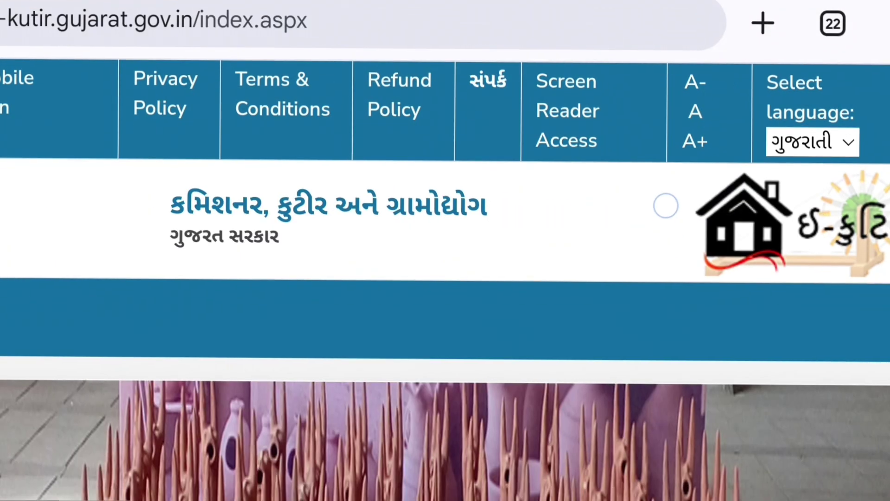
{"action": "scroll", "coordinate": [709, 260], "scroll_direction": "down", "scroll_amount": 4}
{"action": "scroll", "coordinate": [716, 172], "scroll_direction": "down", "scroll_amount": 5}
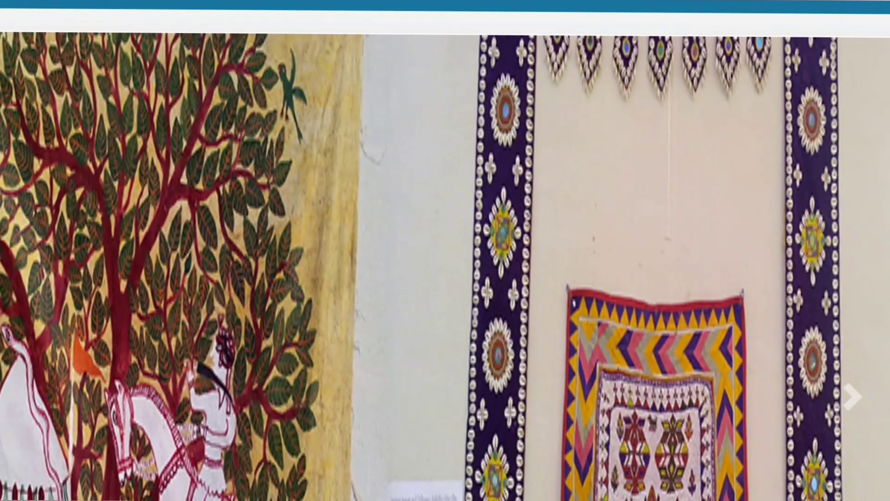
{"action": "scroll", "coordinate": [643, 352], "scroll_direction": "down", "scroll_amount": 6}
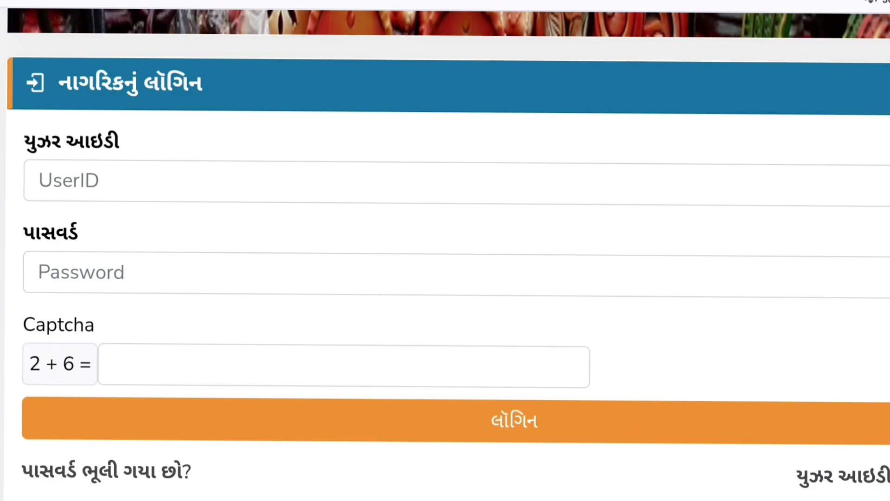
{"action": "left_click_drag", "start_coordinate": [198, 198], "coordinate": [276, 164]}
{"action": "left_click_drag", "start_coordinate": [238, 271], "coordinate": [288, 241]}
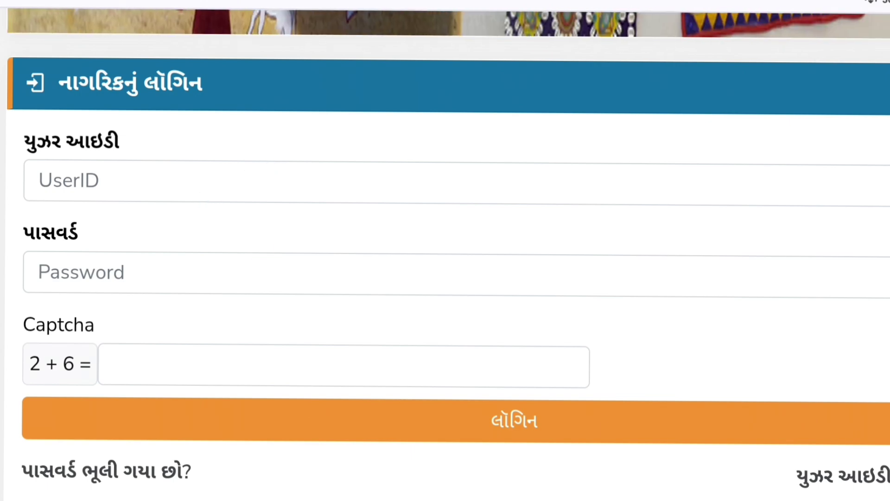
{"action": "mouse_move", "coordinate": [588, 367]}
{"action": "left_mouse_down"}
{"action": "mouse_move", "coordinate": [579, 299]}
{"action": "mouse_move", "coordinate": [589, 88]}
{"action": "left_mouse_up"}
{"action": "left_click_drag", "start_coordinate": [583, 340], "coordinate": [584, 278]}
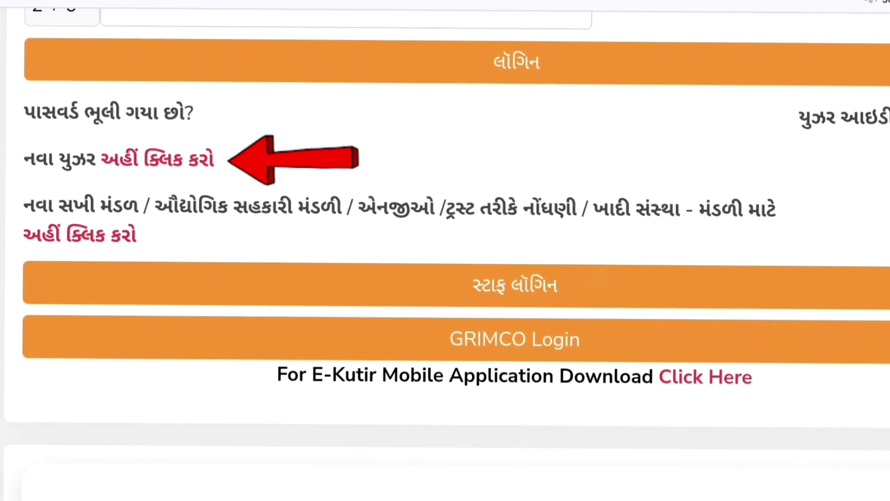
{"action": "mouse_move", "coordinate": [42, 187]}
{"action": "left_mouse_down"}
{"action": "mouse_move", "coordinate": [110, 192]}
{"action": "mouse_move", "coordinate": [131, 99]}
{"action": "mouse_move", "coordinate": [88, 210]}
{"action": "left_mouse_up"}
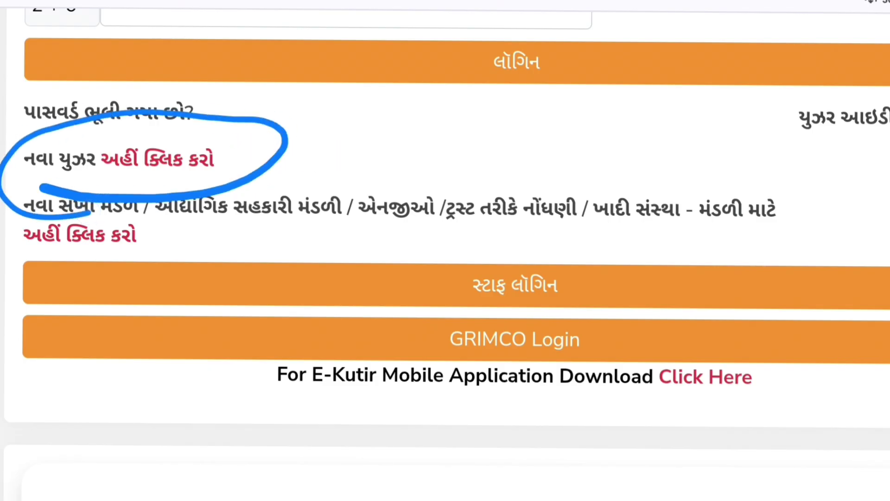
{"action": "left_click", "coordinate": [822, 61]}
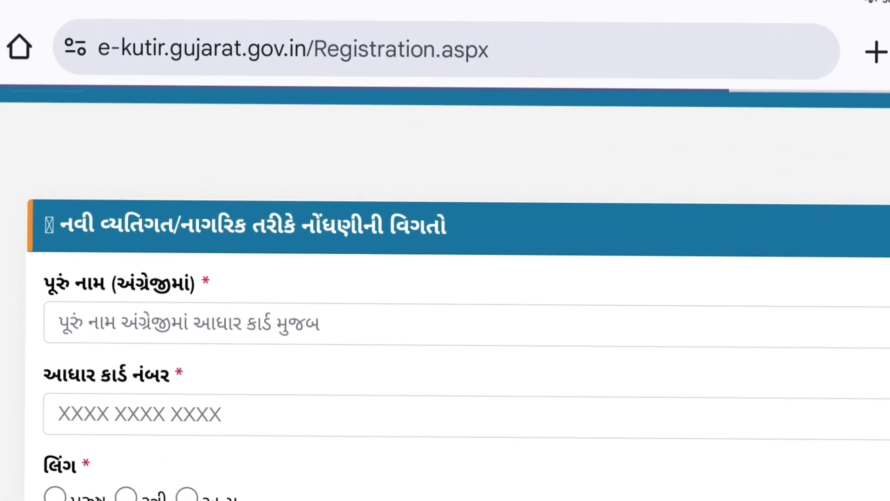
Examine the registration form's full name, Aadhaar number, gender, date of birth and mobile number fields
{"action": "scroll", "coordinate": [695, 251], "scroll_direction": "down", "scroll_amount": 2}
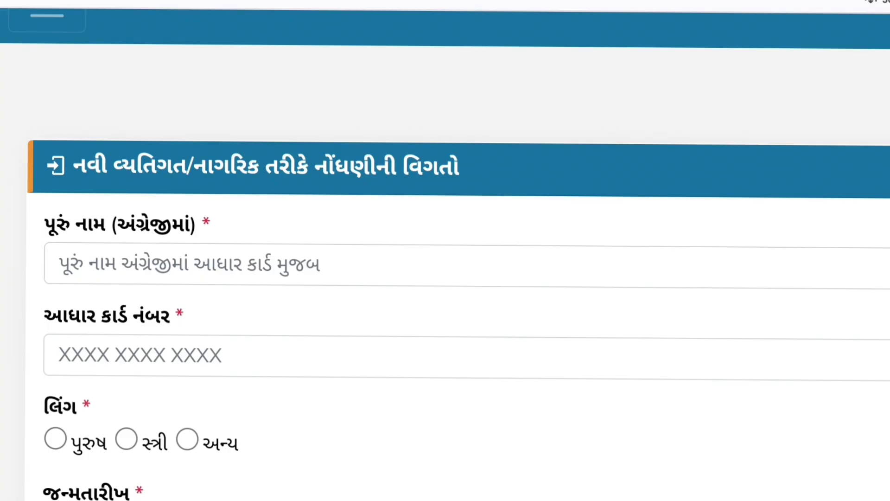
{"action": "scroll", "coordinate": [602, 239], "scroll_direction": "down", "scroll_amount": 3}
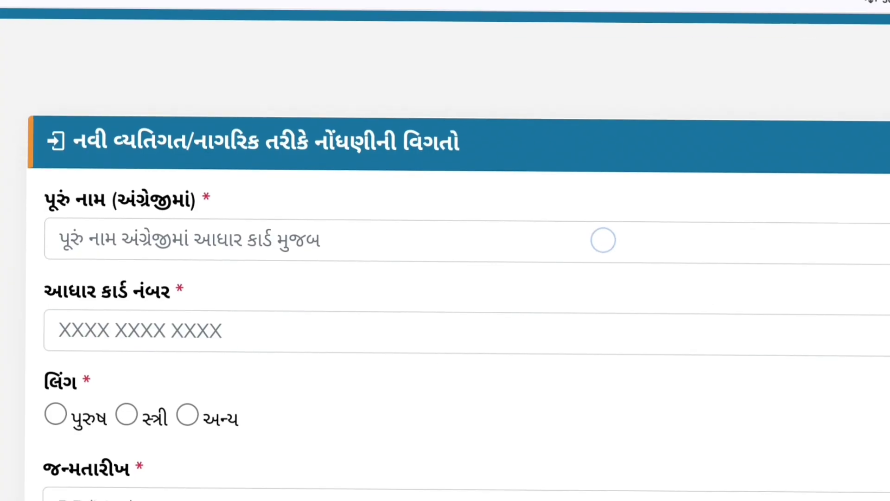
{"action": "left_click_drag", "start_coordinate": [364, 142], "coordinate": [413, 132]}
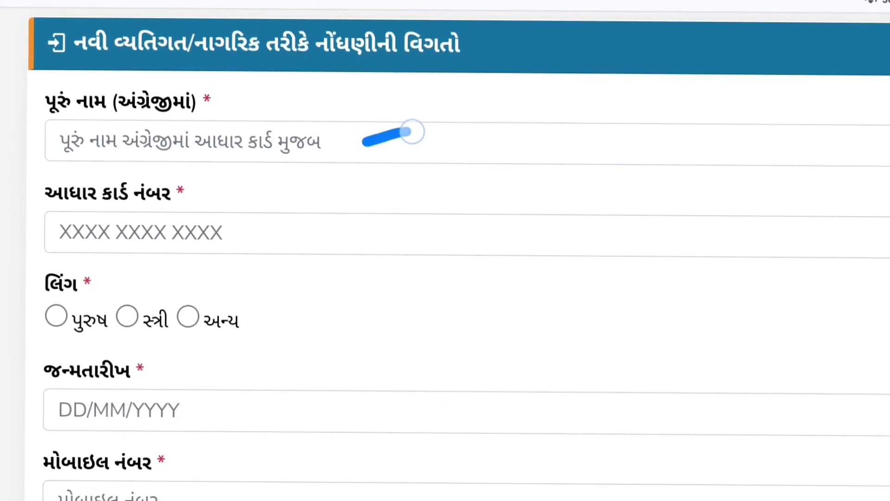
{"action": "left_click_drag", "start_coordinate": [300, 240], "coordinate": [367, 205]}
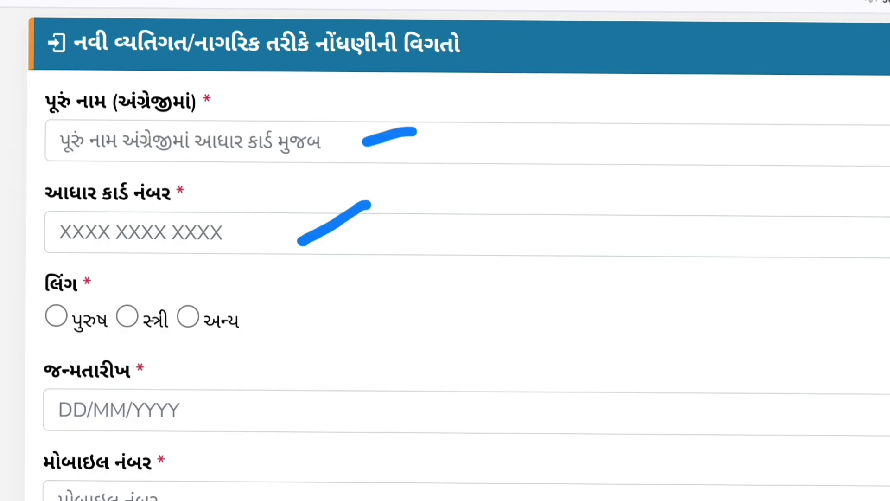
{"action": "scroll", "coordinate": [451, 211], "scroll_direction": "down", "scroll_amount": 3}
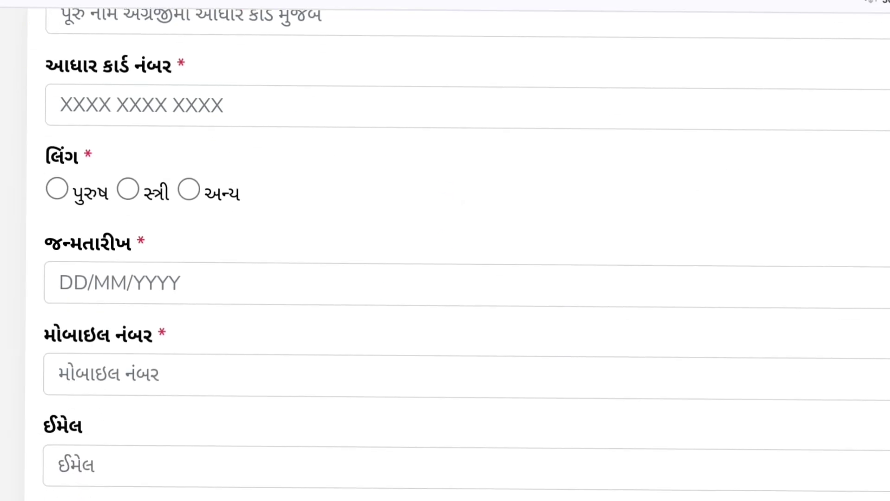
{"action": "left_click_drag", "start_coordinate": [38, 235], "coordinate": [83, 202]}
{"action": "left_click_drag", "start_coordinate": [184, 210], "coordinate": [215, 192]}
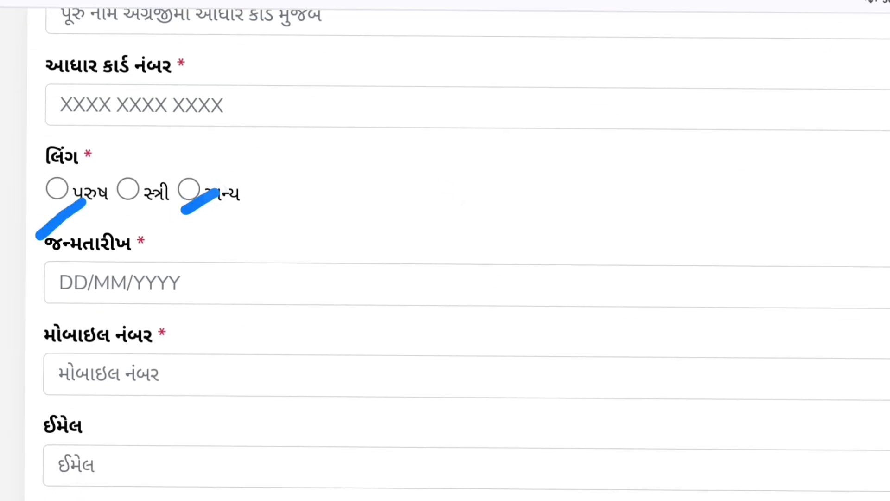
{"action": "left_click_drag", "start_coordinate": [253, 294], "coordinate": [307, 239]}
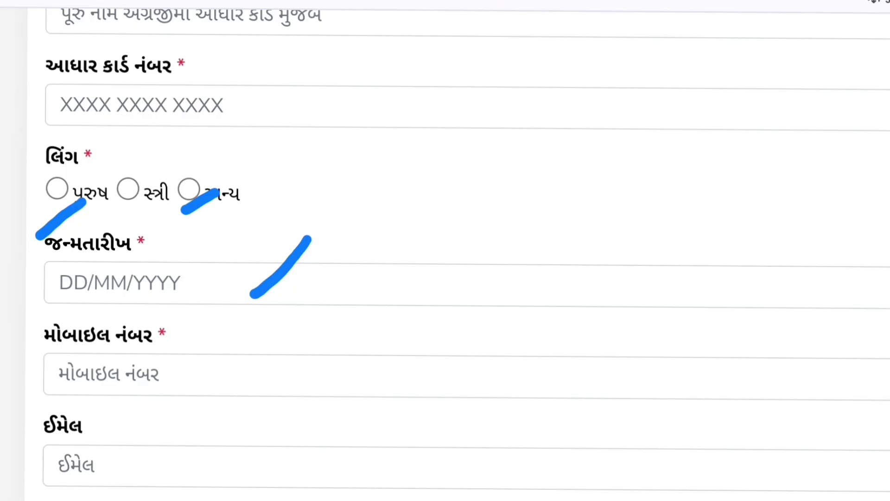
{"action": "left_click_drag", "start_coordinate": [235, 369], "coordinate": [295, 349]}
{"action": "left_click", "coordinate": [803, 68]}
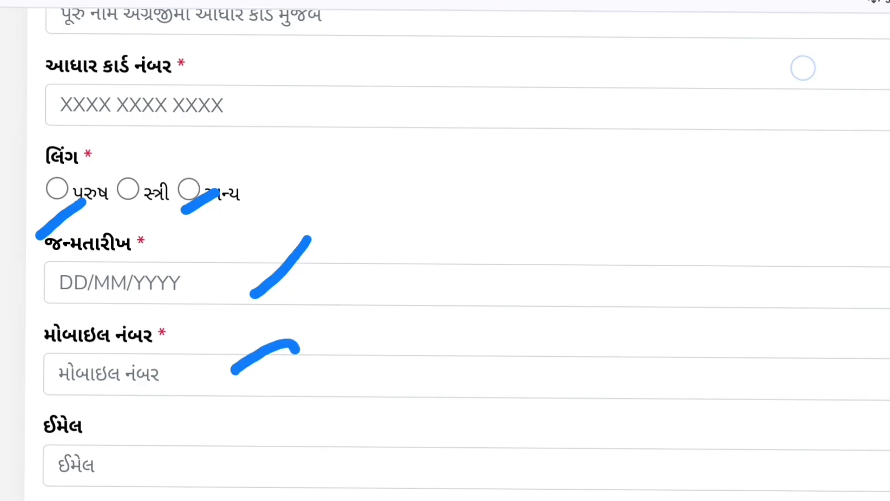
Examine the registration form's email, password, confirm password and captcha fields, and its register and existing-user login options
{"action": "scroll", "coordinate": [390, 356], "scroll_direction": "down", "scroll_amount": 1}
{"action": "scroll", "coordinate": [390, 356], "scroll_direction": "down", "scroll_amount": 5}
{"action": "left_click", "coordinate": [819, 55]}
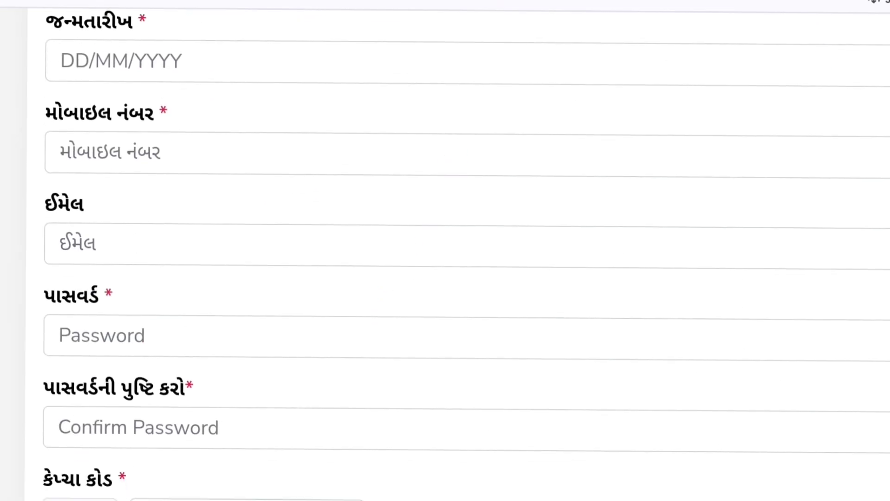
{"action": "left_click_drag", "start_coordinate": [308, 256], "coordinate": [371, 207]}
{"action": "left_click_drag", "start_coordinate": [289, 343], "coordinate": [364, 313]}
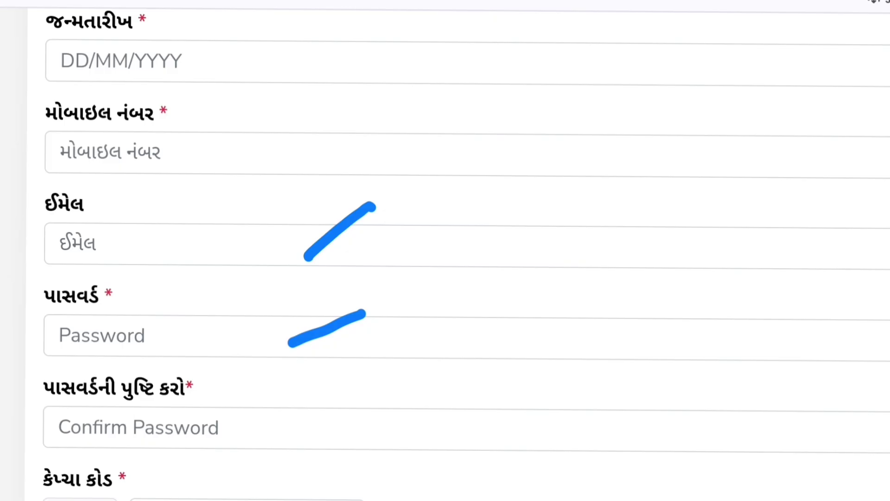
{"action": "scroll", "coordinate": [489, 235], "scroll_direction": "down", "scroll_amount": 4}
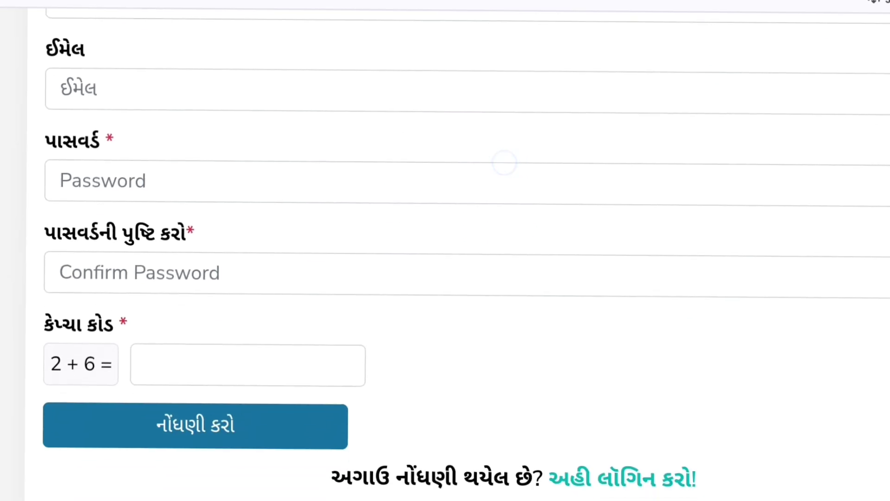
{"action": "left_click_drag", "start_coordinate": [301, 261], "coordinate": [340, 251]}
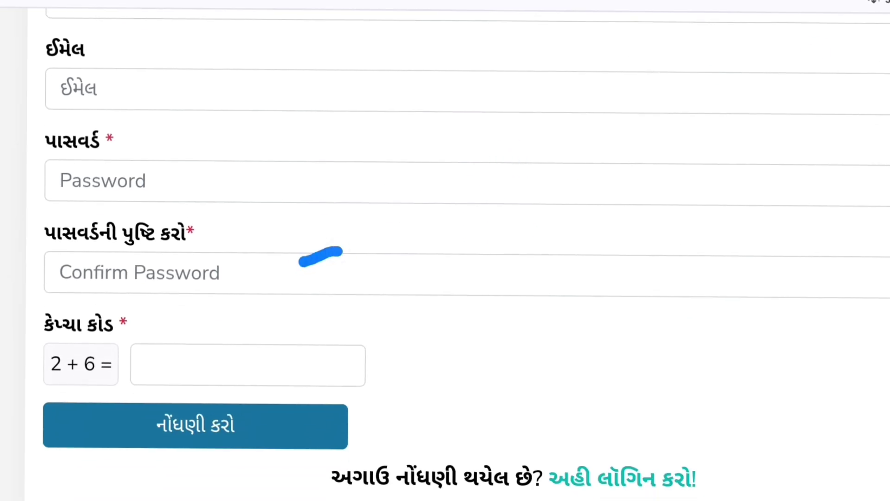
{"action": "left_click_drag", "start_coordinate": [326, 188], "coordinate": [368, 163]}
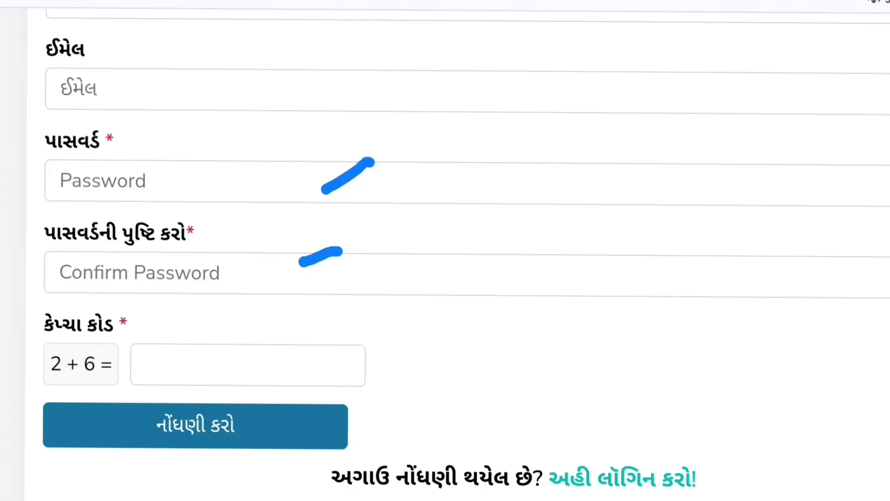
{"action": "left_click_drag", "start_coordinate": [7, 356], "coordinate": [34, 334]}
{"action": "left_click_drag", "start_coordinate": [11, 410], "coordinate": [42, 385]}
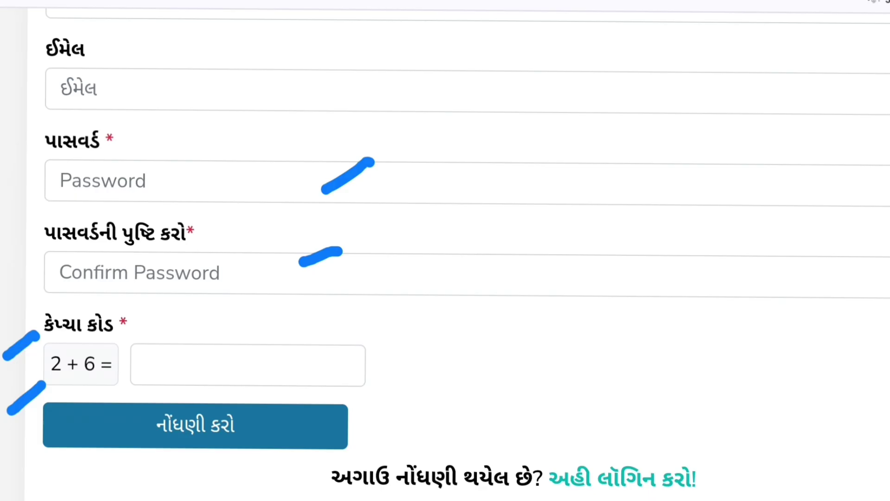
{"action": "left_click_drag", "start_coordinate": [253, 363], "coordinate": [305, 327]}
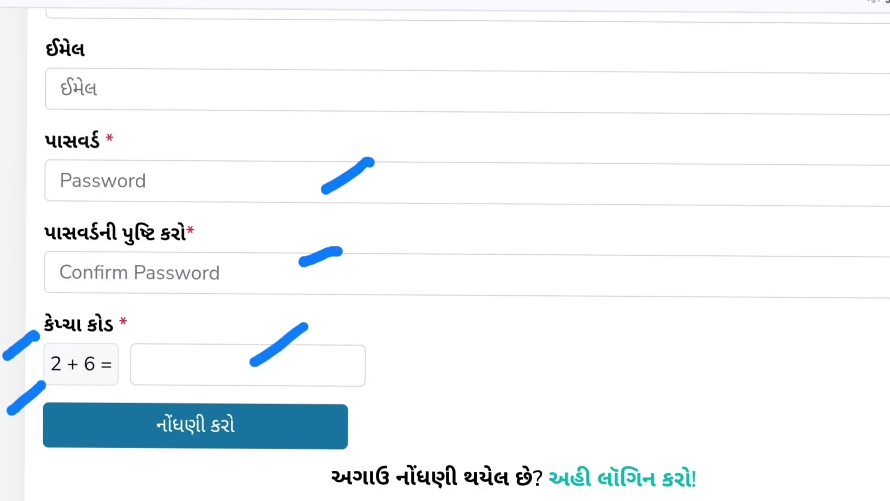
{"action": "mouse_move", "coordinate": [171, 482]}
{"action": "left_mouse_down"}
{"action": "mouse_move", "coordinate": [189, 364]}
{"action": "mouse_move", "coordinate": [223, 475]}
{"action": "mouse_move", "coordinate": [238, 467]}
{"action": "left_mouse_up"}
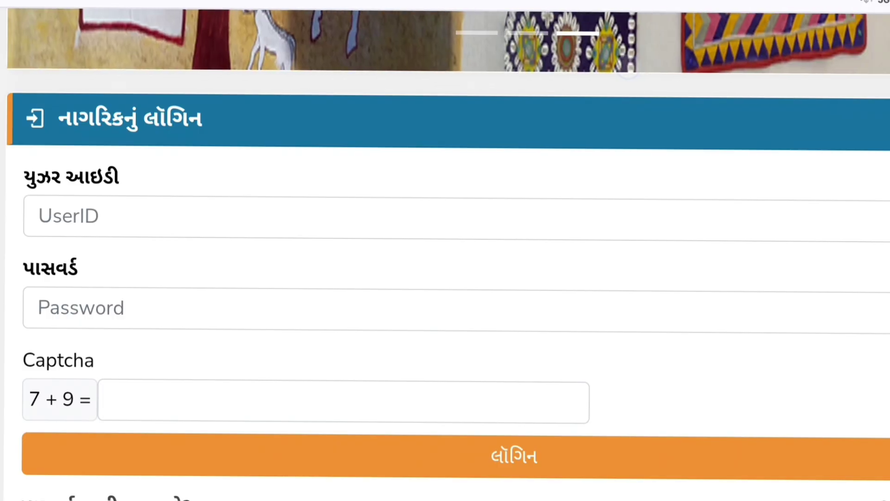
Review the captcha field and login option of the citizen login form
{"action": "left_click_drag", "start_coordinate": [205, 407], "coordinate": [241, 380]}
{"action": "mouse_move", "coordinate": [632, 415]}
{"action": "left_mouse_down"}
{"action": "mouse_move", "coordinate": [452, 470]}
{"action": "mouse_move", "coordinate": [626, 410]}
{"action": "left_mouse_up"}
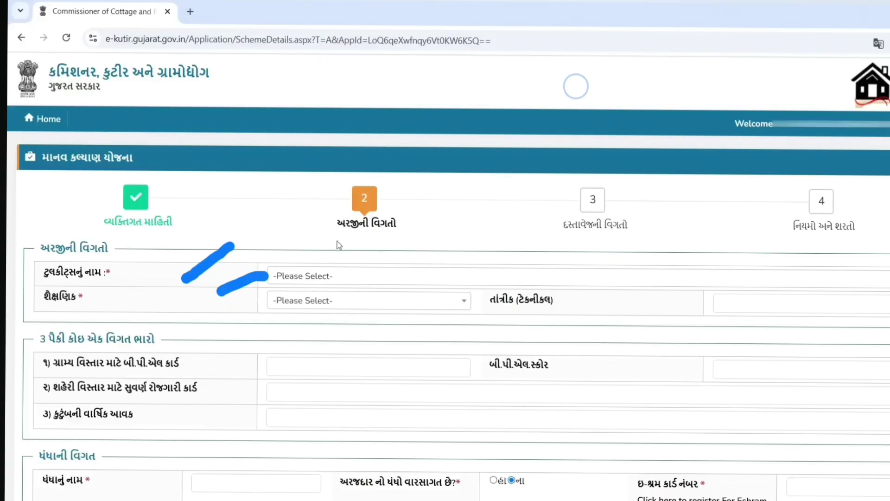
Examine the toolkit name choices and the business details section in the Manav Kalyan Yojana application
{"action": "left_click", "coordinate": [334, 276]}
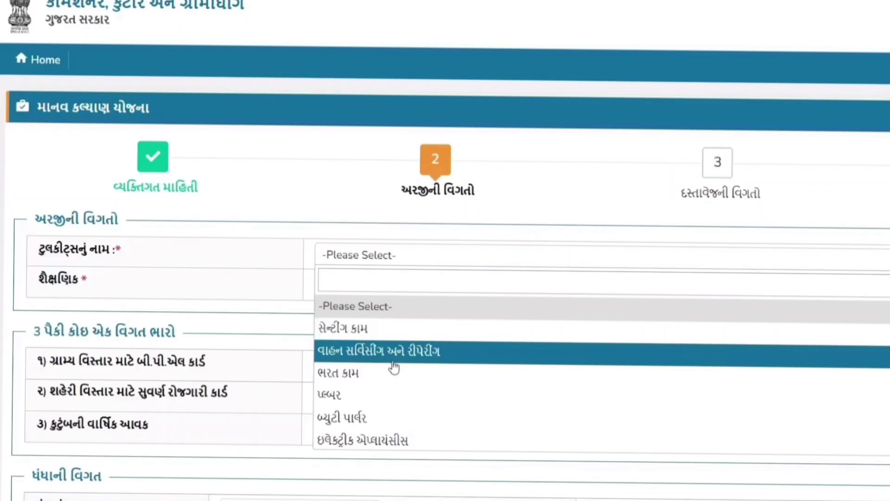
{"action": "left_click", "coordinate": [401, 211]}
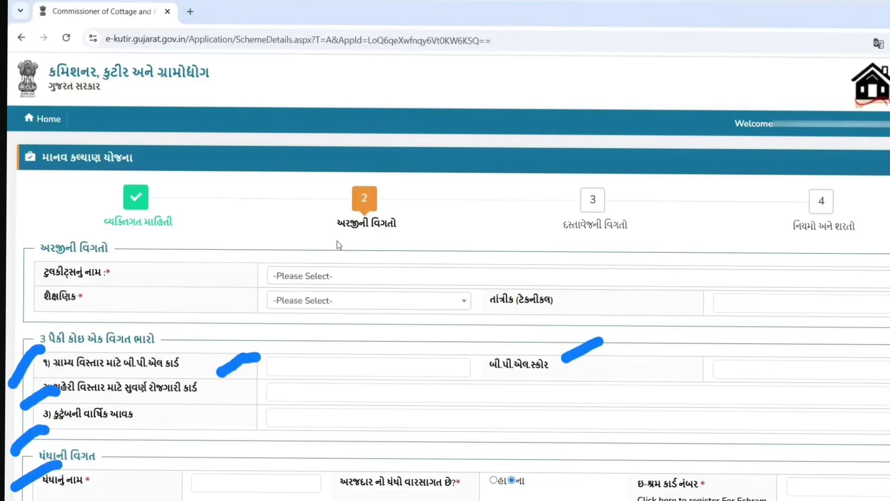
{"action": "scroll", "coordinate": [198, 300], "scroll_direction": "down", "scroll_amount": 5}
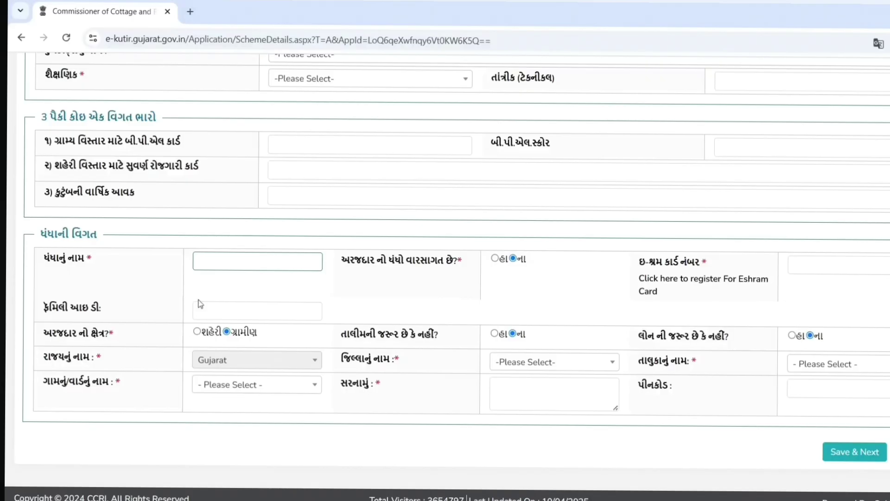